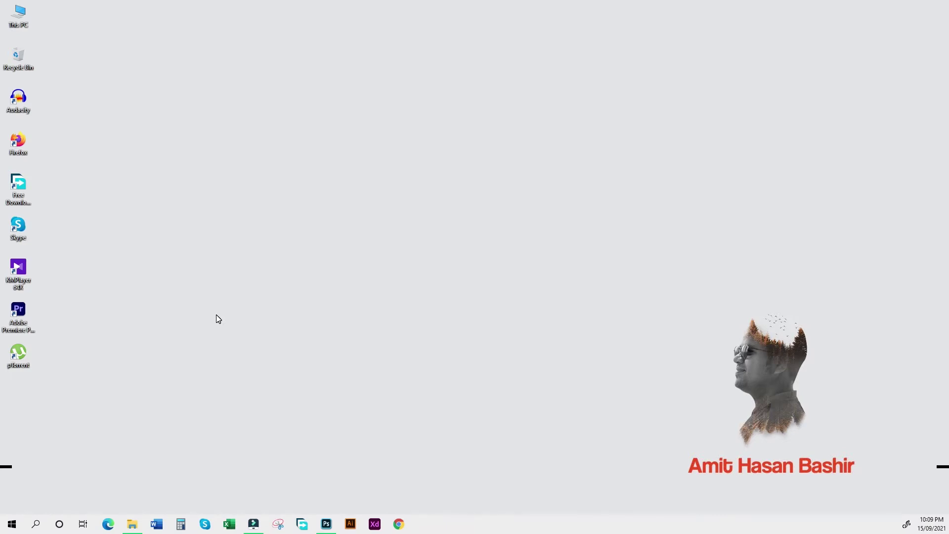
Drag the portrait JPG from the Photoshop folder onto Photoshop to open it as a document.
click(130, 523)
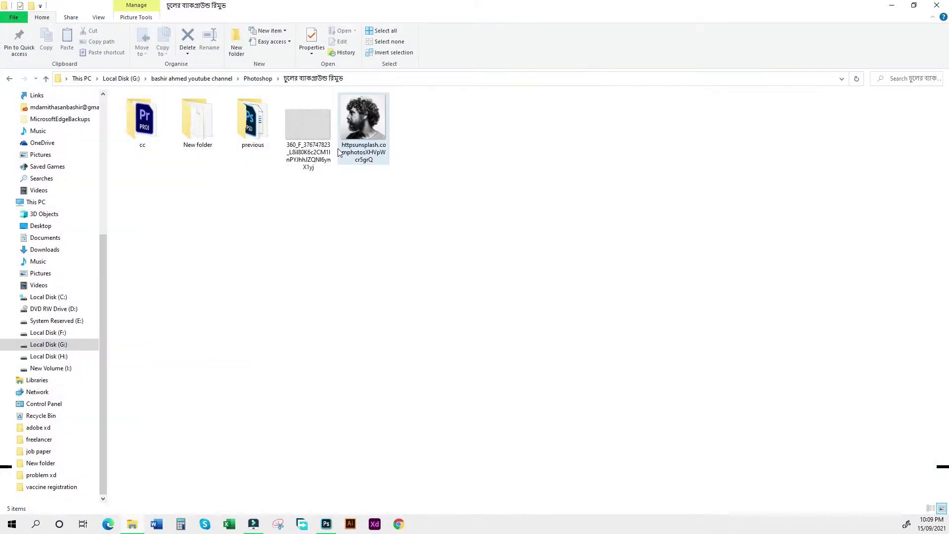
drag(359, 130, 455, 7)
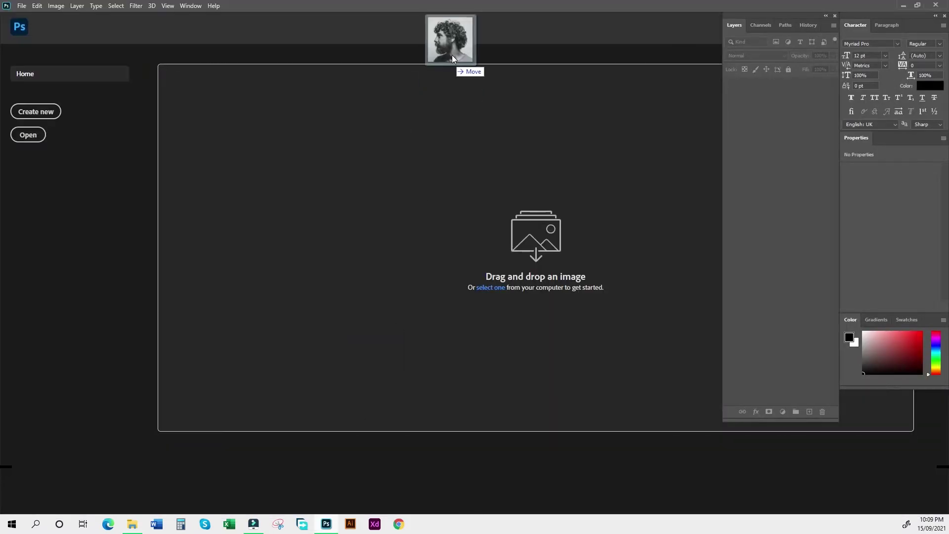
drag(454, 5, 429, 140)
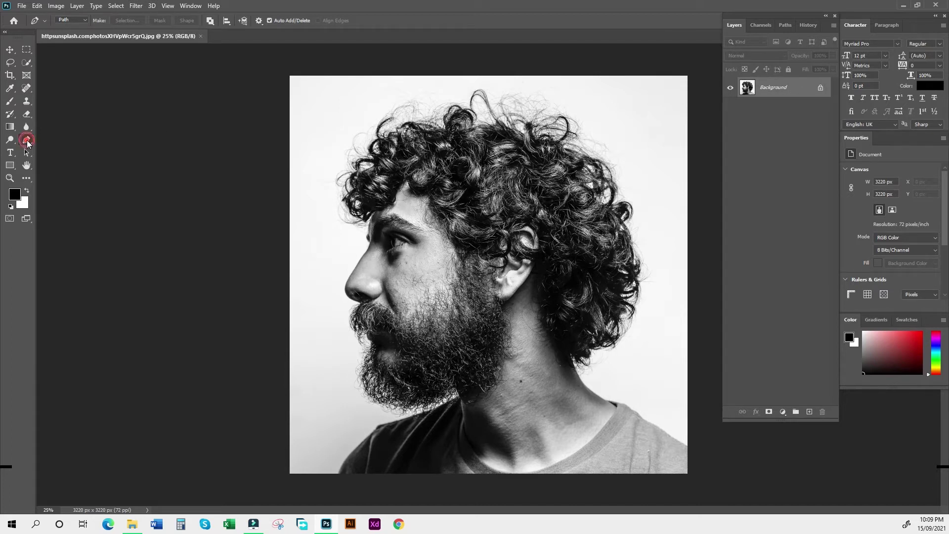
Activate the Pen Tool with its options-bar mode set to Path.
click(96, 139)
click(97, 20)
click(74, 36)
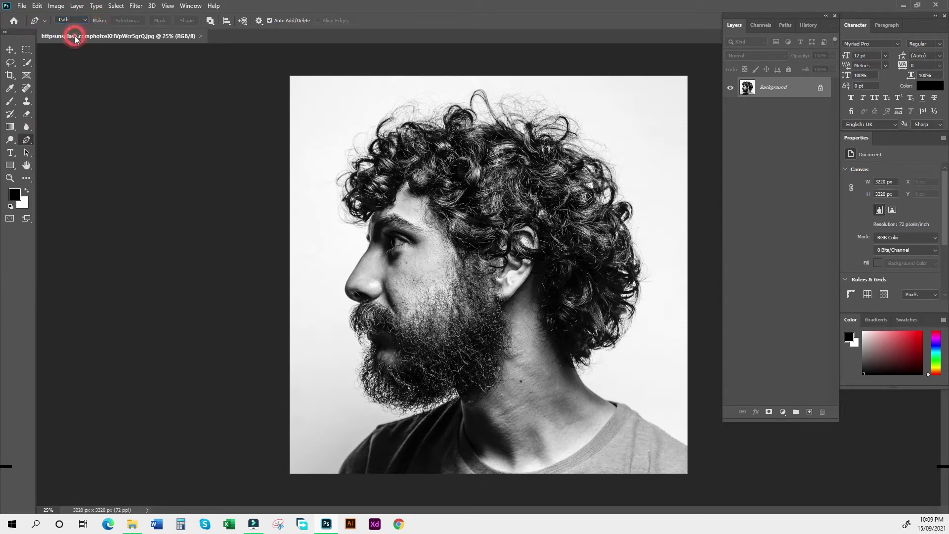
drag(360, 455, 328, 417)
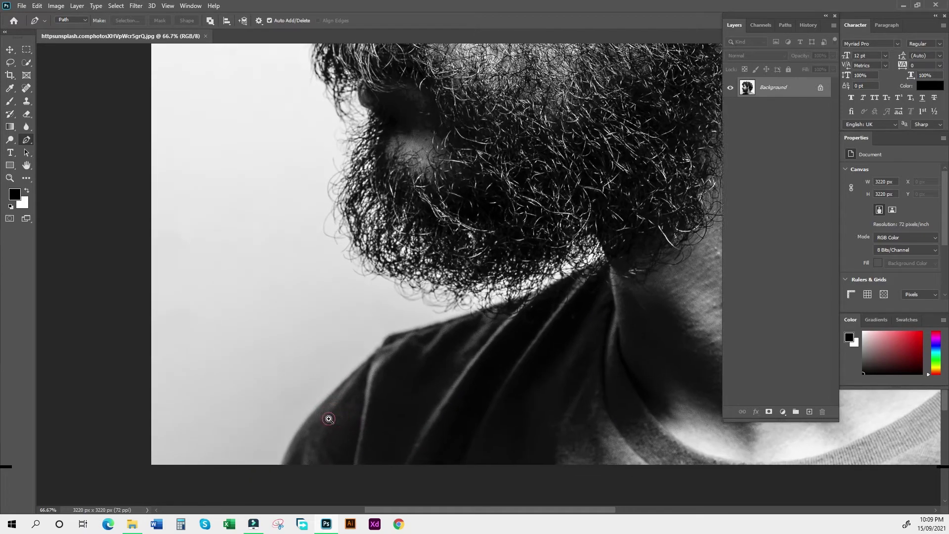
Start the pen path at the lower left shoulder and curve it along the shoulder.
drag(262, 487, 276, 479)
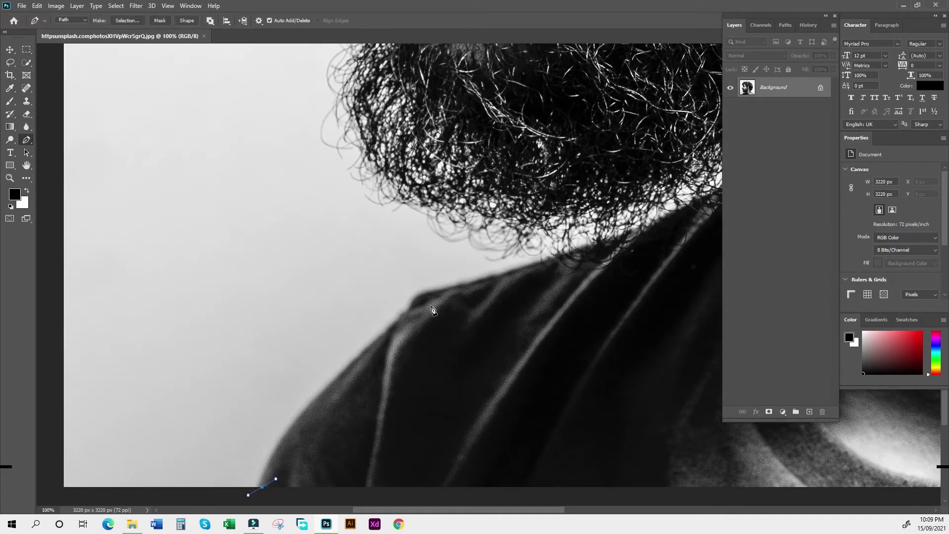
mouse_move(426, 296)
mouse_down()
mouse_move(478, 271)
mouse_move(572, 249)
mouse_up()
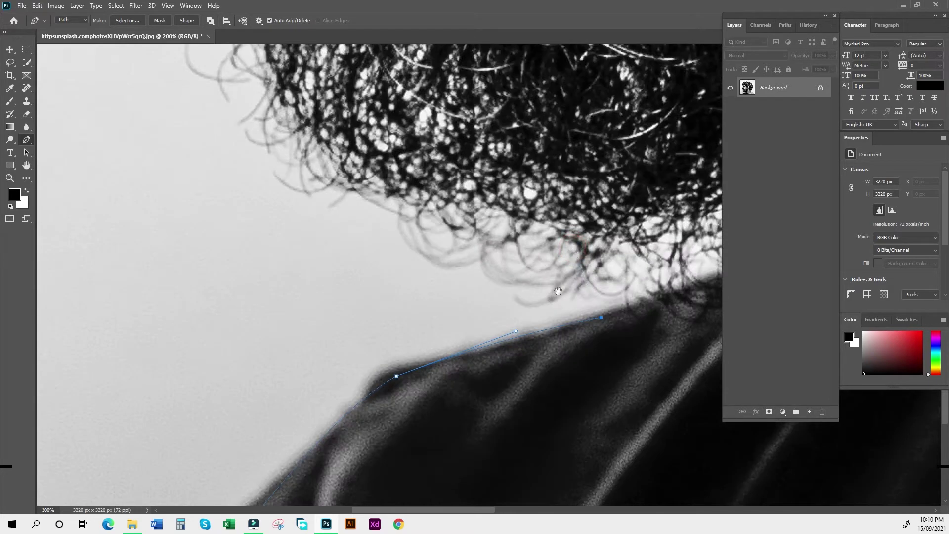
drag(558, 291, 567, 317)
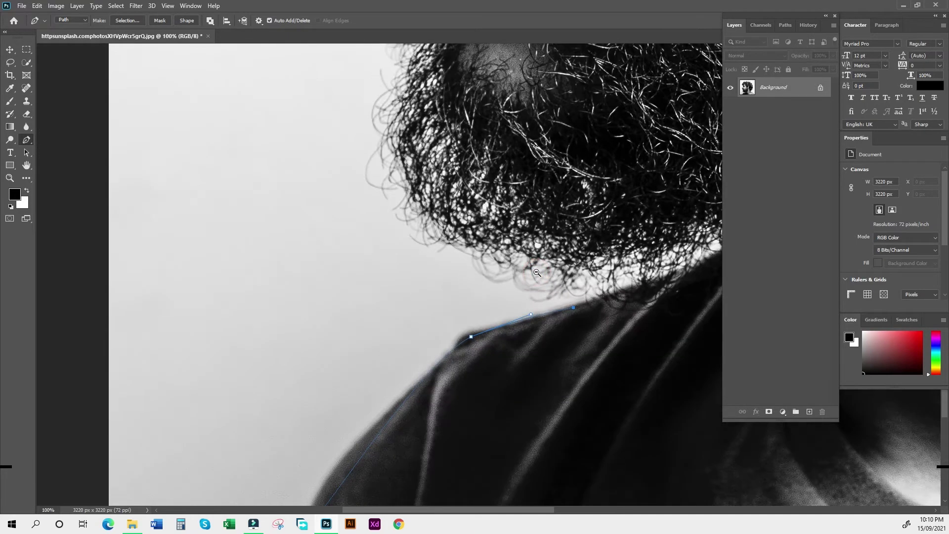
drag(537, 273, 502, 343)
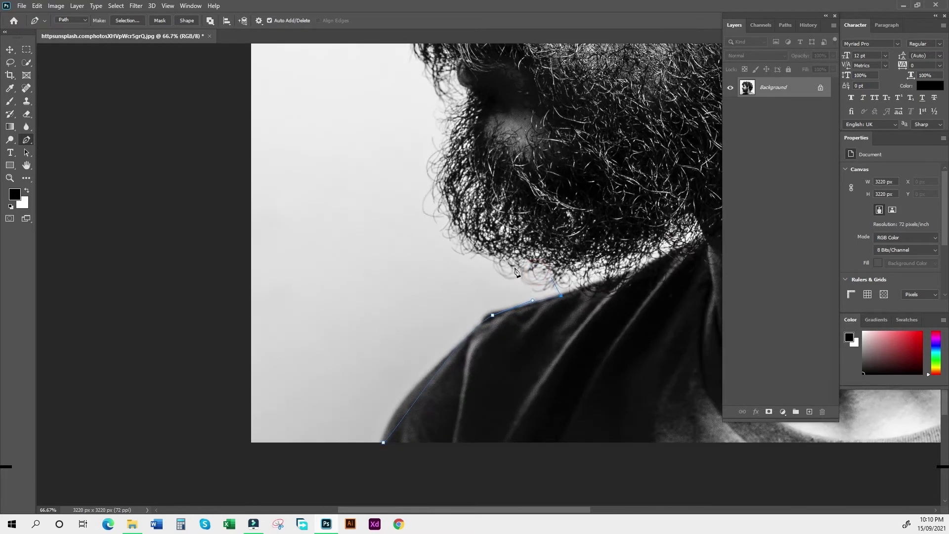
Curve the path under the beard, break the handle, and trace up to the nostril.
mouse_move(439, 143)
mouse_down()
mouse_move(402, 195)
mouse_move(366, 316)
mouse_up()
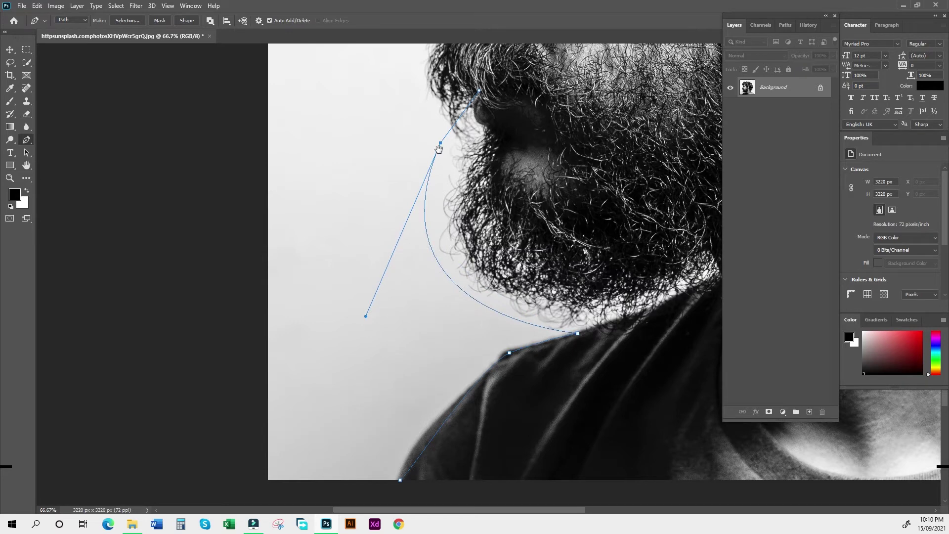
drag(438, 143, 451, 296)
alt+click(450, 296)
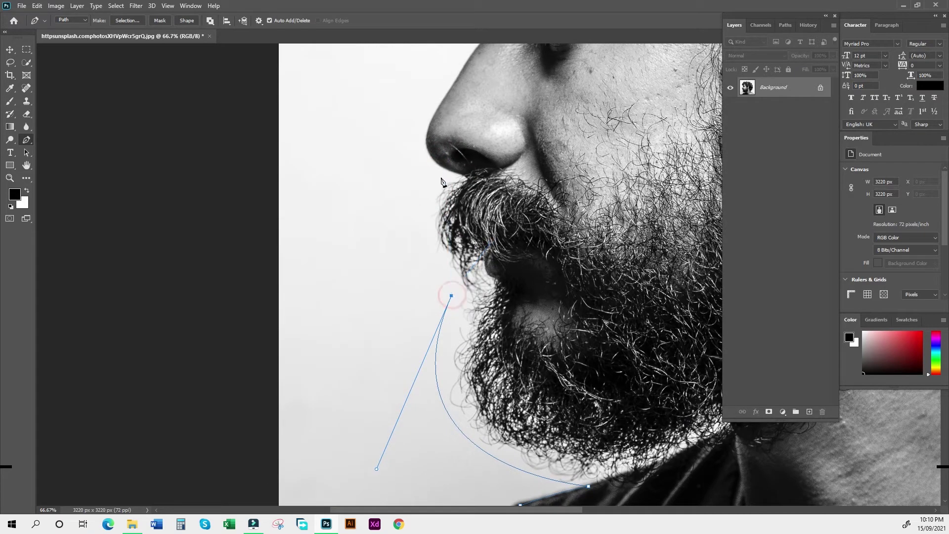
drag(443, 168, 487, 115)
mouse_move(465, 88)
mouse_down()
mouse_move(439, 176)
mouse_move(453, 140)
mouse_up()
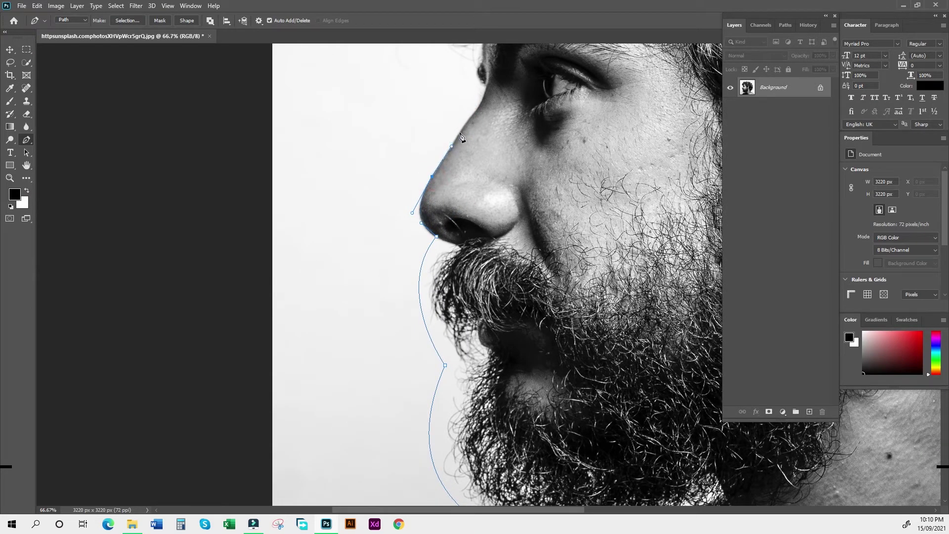
scroll(464, 134, up, 1)
Extend the path up the nose bridge, with a corner at the brow, onto the forehead.
scroll(477, 117, up, 1)
scroll(460, 149, up, 1)
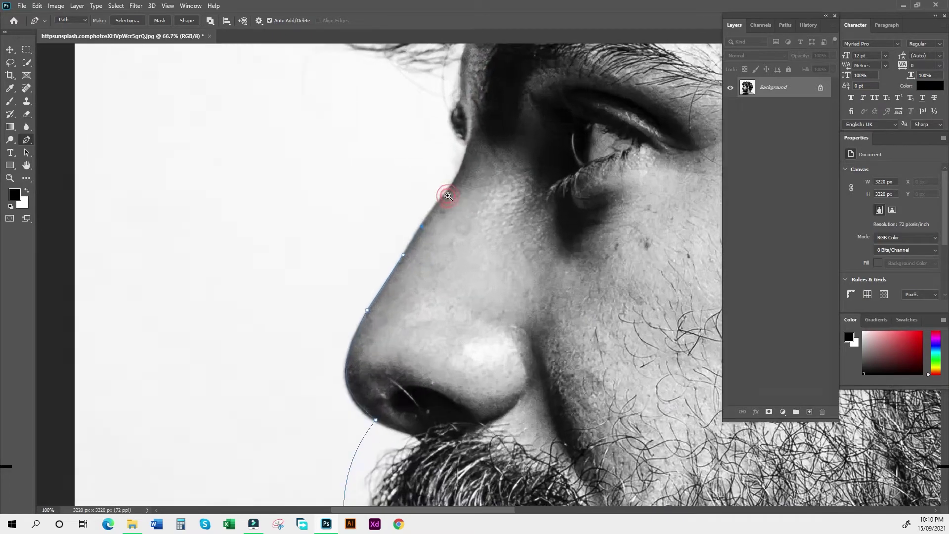
scroll(445, 190, up, 1)
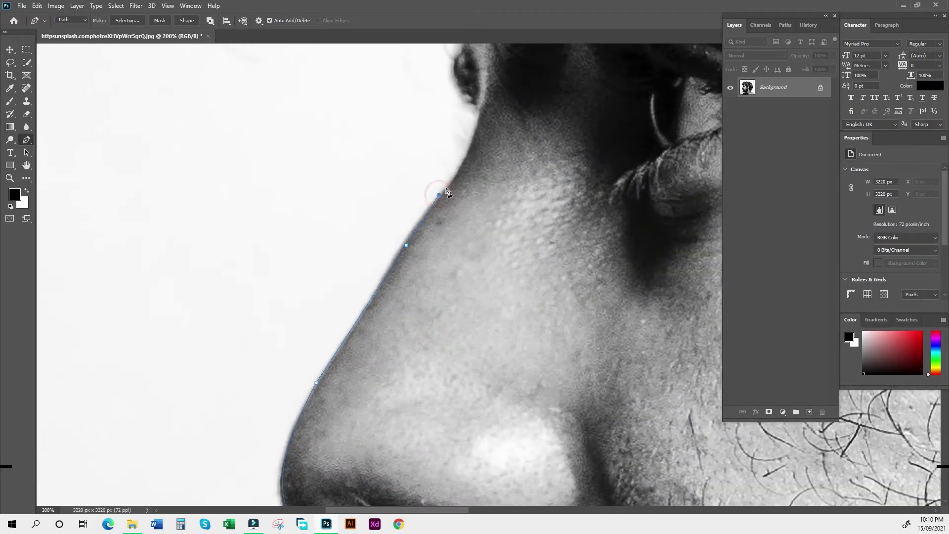
scroll(442, 195, down, 1)
scroll(425, 188, down, 1)
scroll(403, 179, down, 1)
drag(387, 173, 339, 195)
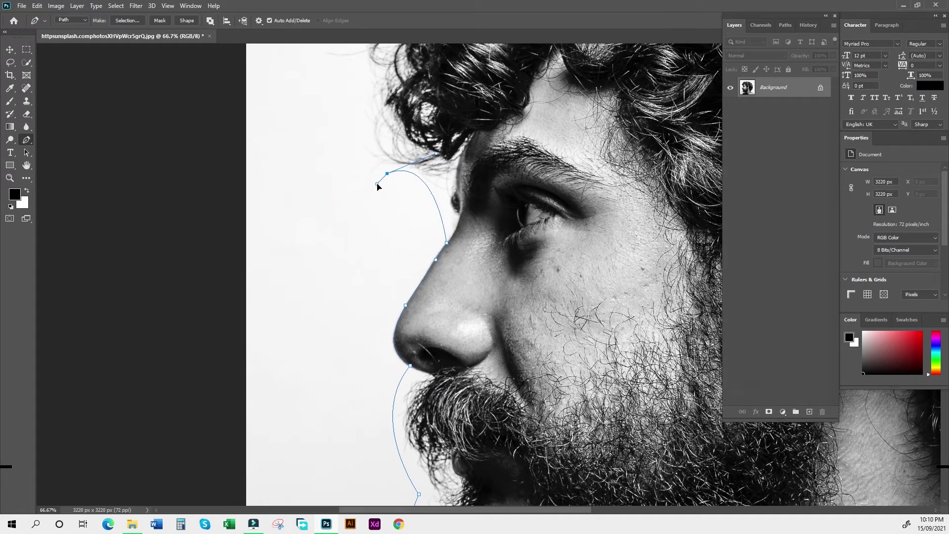
click(394, 198)
drag(365, 158, 385, 108)
Arc the path loosely over the top of the curly hair.
scroll(365, 129, down, 1)
scroll(365, 129, down, 1)
drag(569, 109, 568, 158)
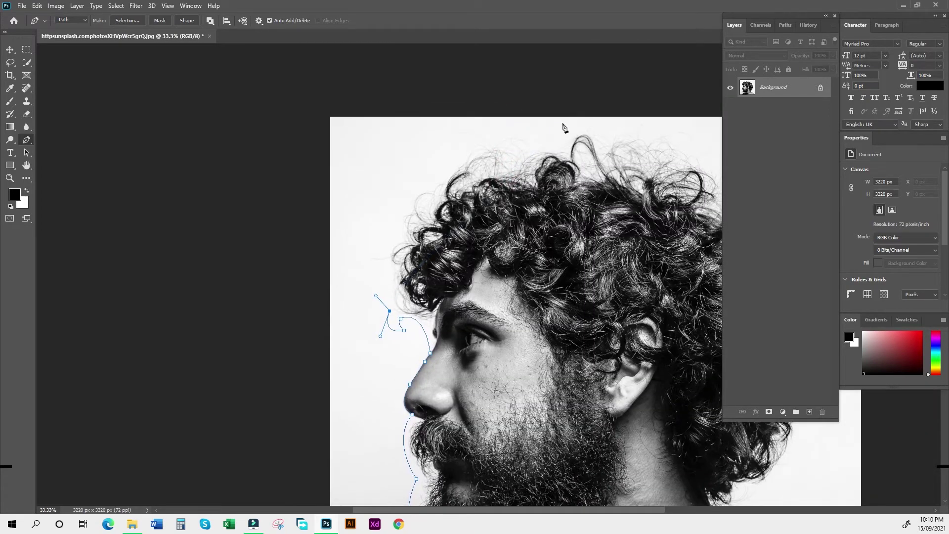
drag(563, 123, 784, 153)
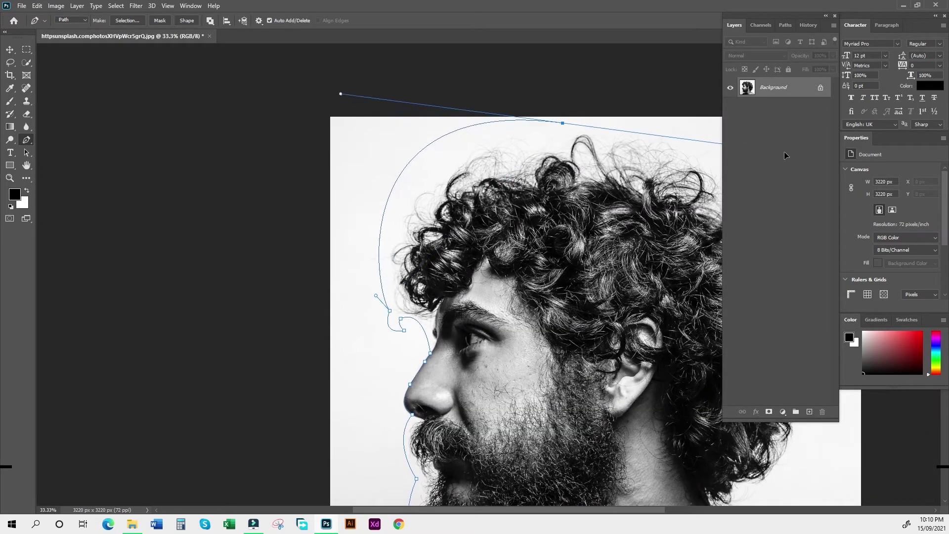
mouse_move(785, 155)
mouse_down()
mouse_move(741, 128)
mouse_move(784, 137)
mouse_move(680, 131)
mouse_move(664, 118)
mouse_up()
Bring the path down behind the hair and anchor it at the back of the neck.
scroll(665, 199, down, 2)
scroll(665, 199, right, 6)
drag(518, 270, 514, 408)
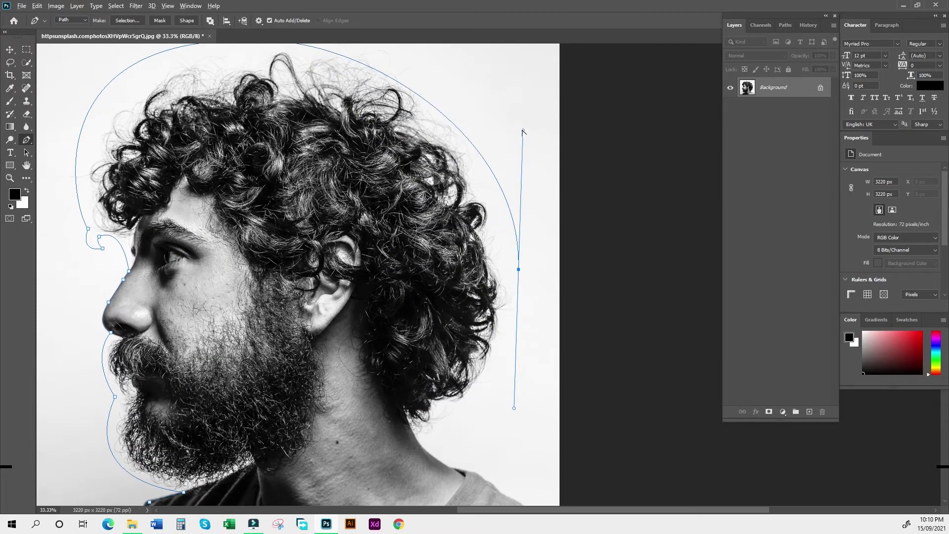
drag(523, 131, 545, 64)
drag(514, 311, 542, 191)
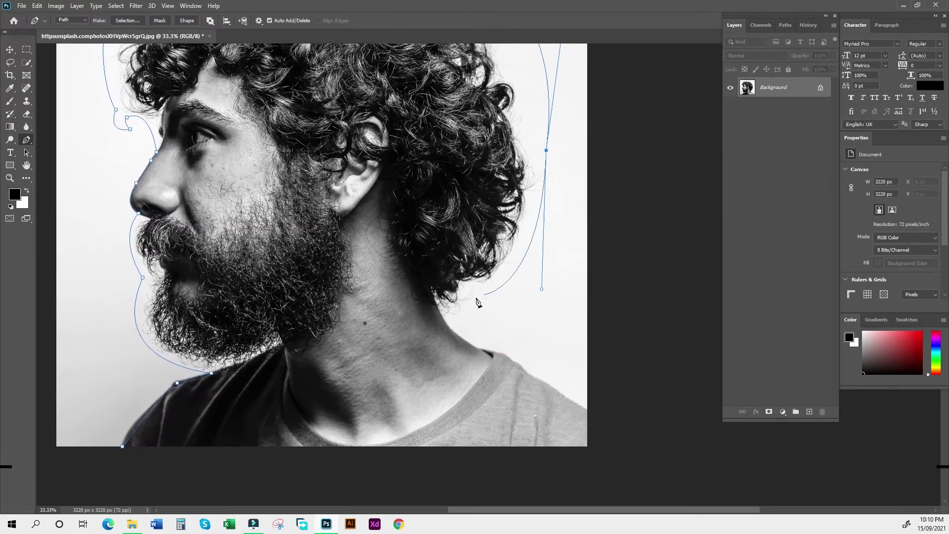
click(448, 327)
Add curved anchors down the neck to where it meets the shirt.
key(ctrl+plus)
key(ctrl+plus)
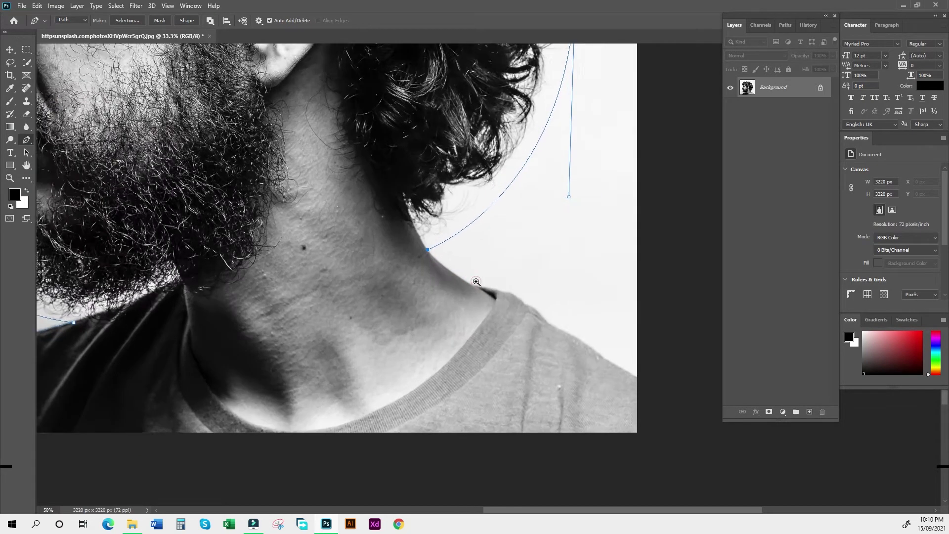
drag(457, 286, 493, 295)
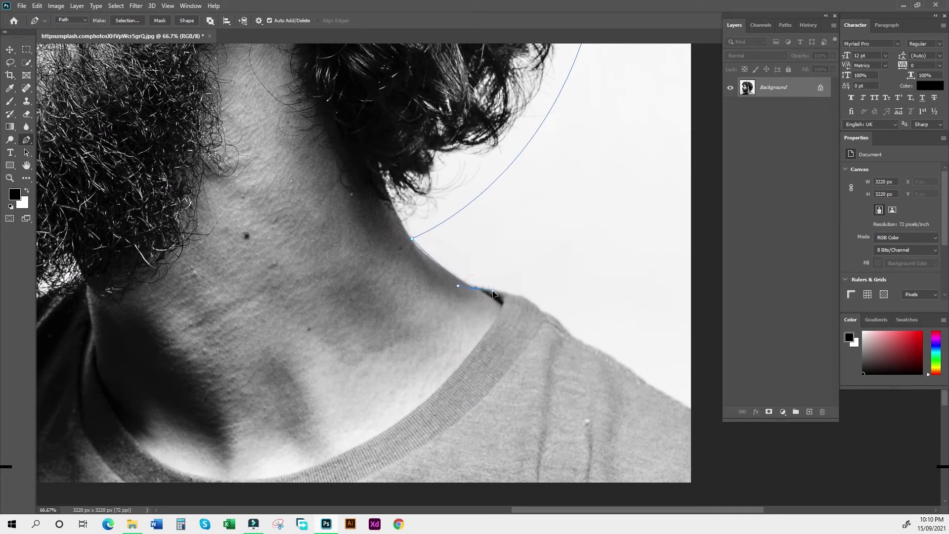
drag(565, 332, 581, 360)
drag(694, 414, 683, 297)
Run the path along the image's bottom edge and close it on the starting anchor.
click(680, 314)
scroll(335, 316, left, 10)
click(302, 310)
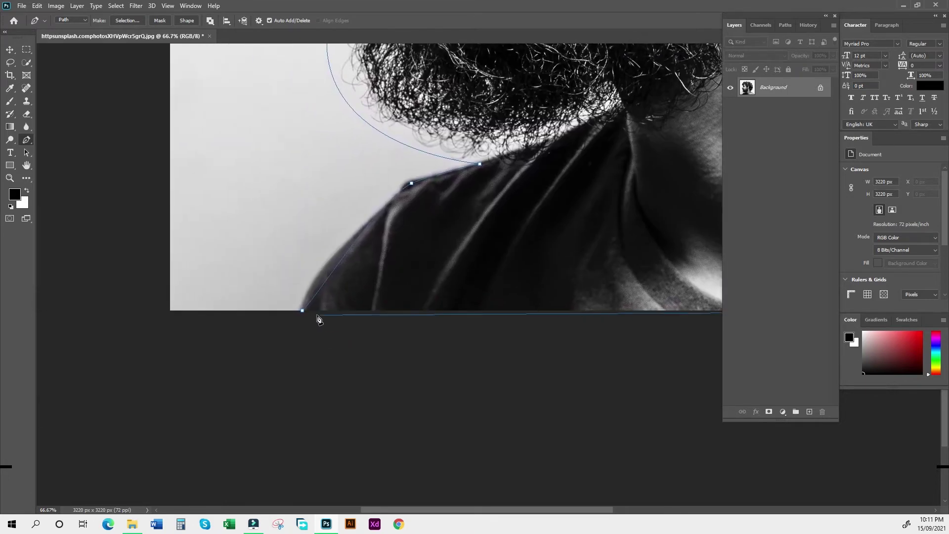
click(302, 311)
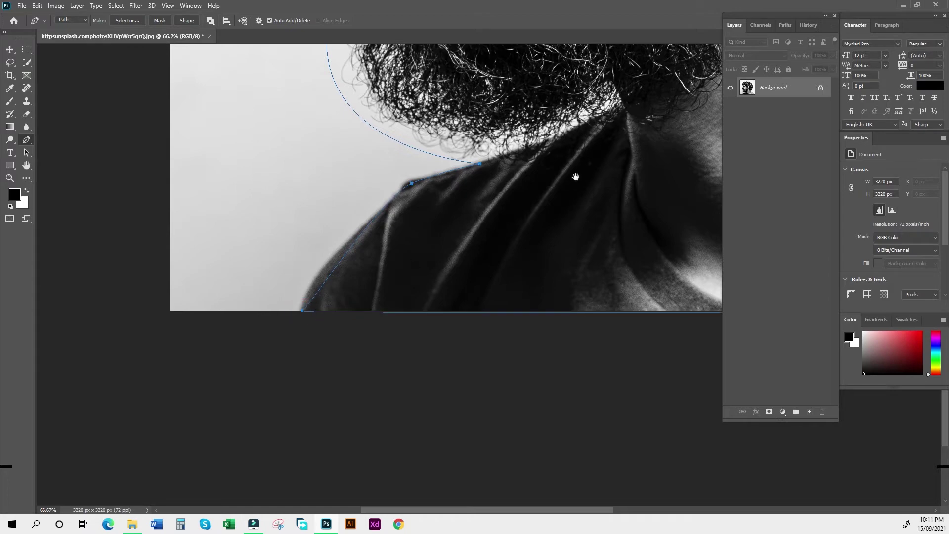
drag(577, 195, 486, 288)
key(ctrl+minus)
key(ctrl+minus)
mouse_move(514, 235)
mouse_down()
mouse_move(488, 229)
mouse_move(481, 281)
mouse_up()
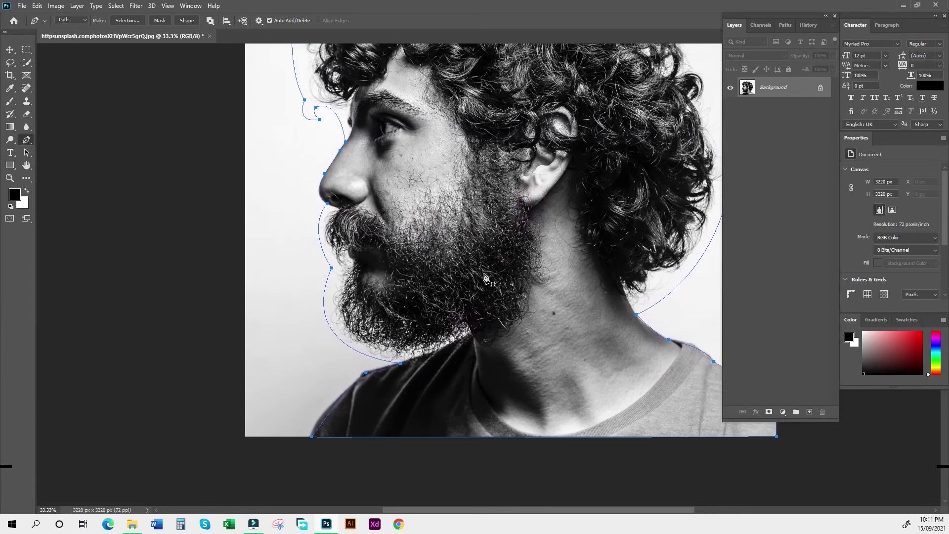
Load the closed pen path as a selection with Ctrl+Enter.
key(ctrl+Return)
scroll(487, 279, up, 1)
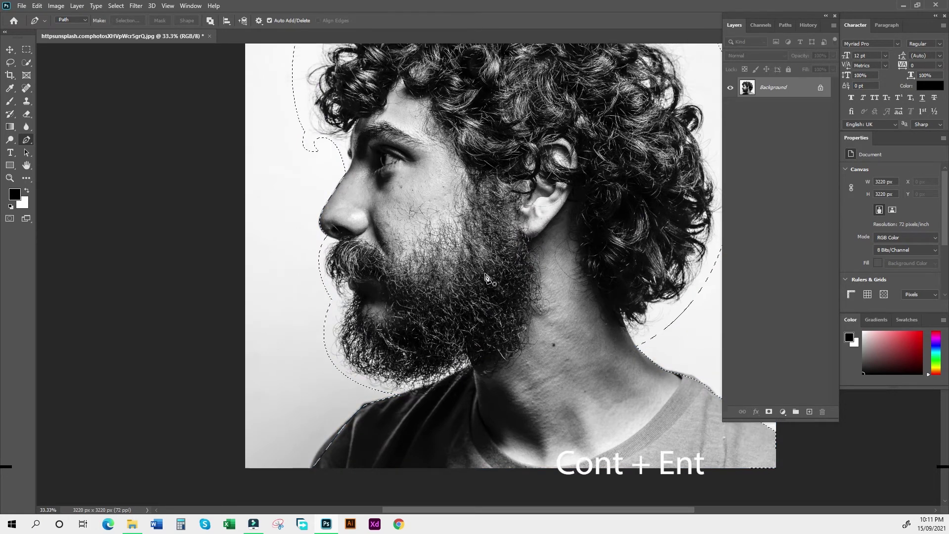
scroll(495, 267, down, 1)
scroll(525, 250, down, 1)
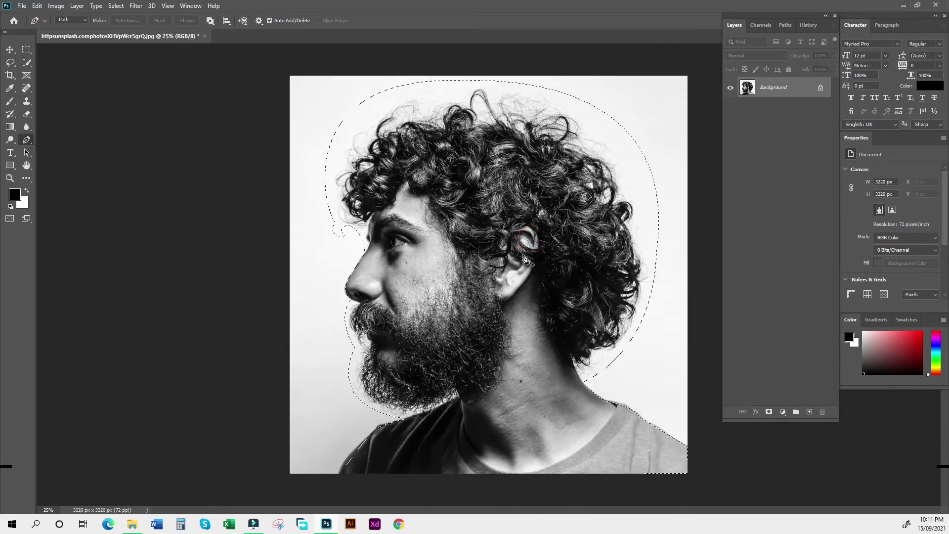
click(117, 6)
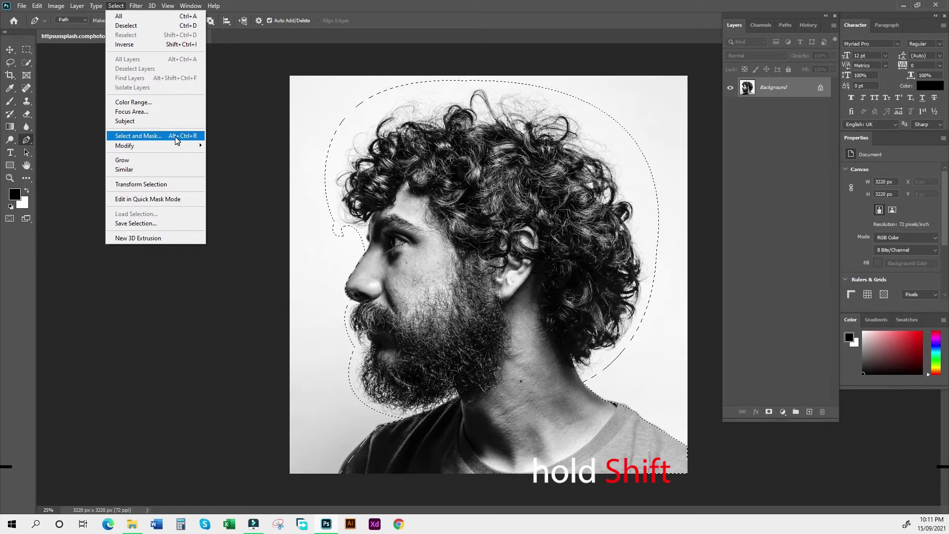
Open Refine Edge, preview the selection On Black, and set the brush size to 400.
shift+click(176, 141)
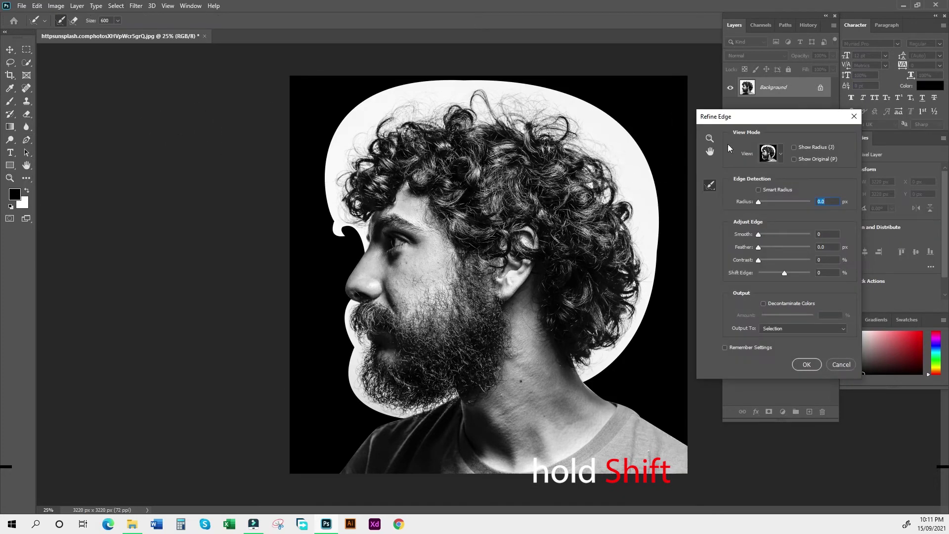
click(778, 153)
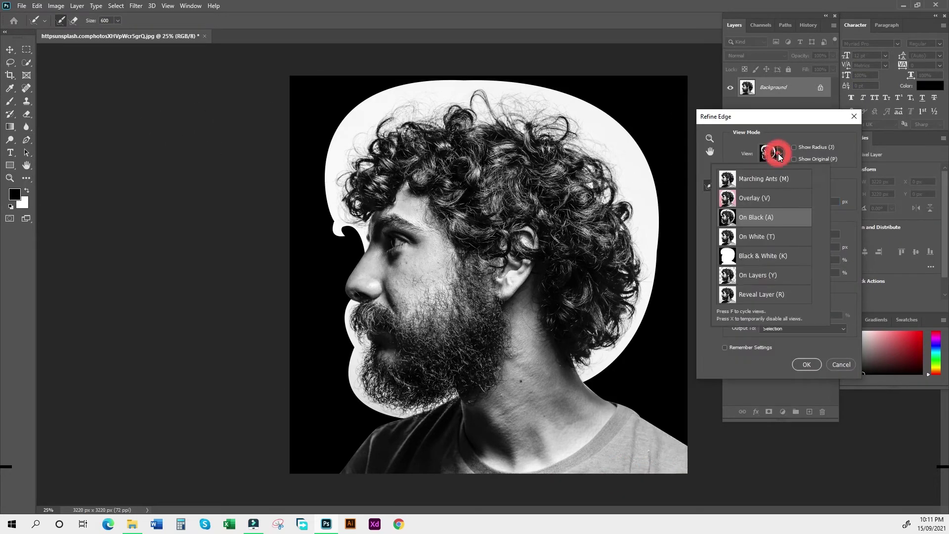
click(760, 240)
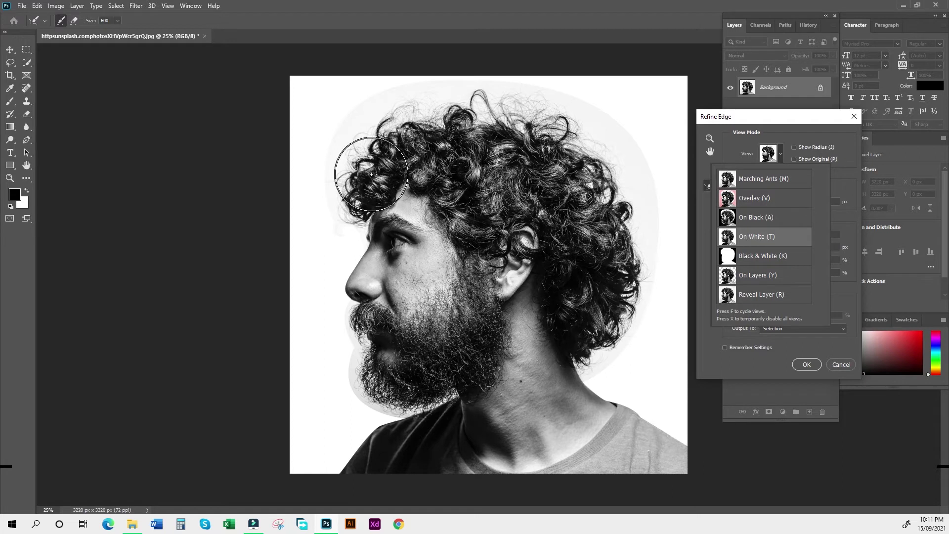
click(759, 218)
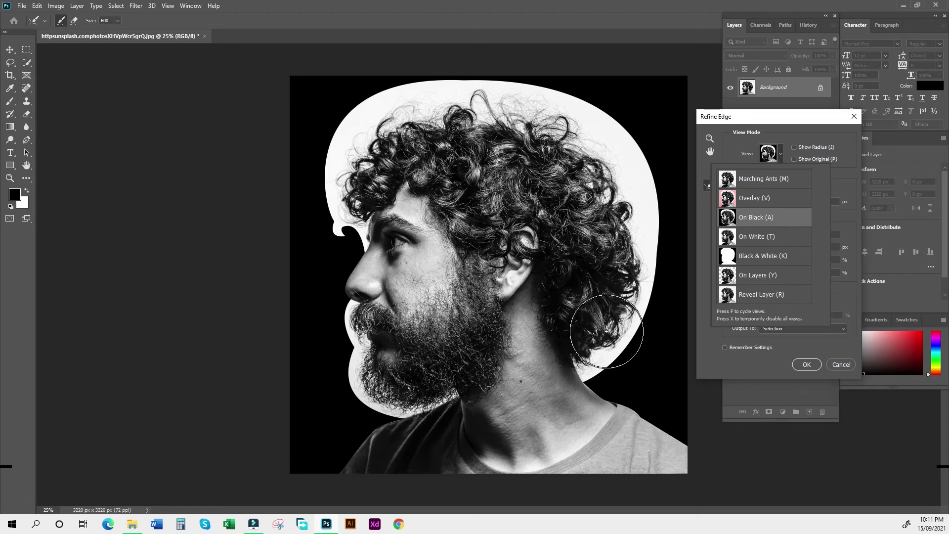
click(778, 155)
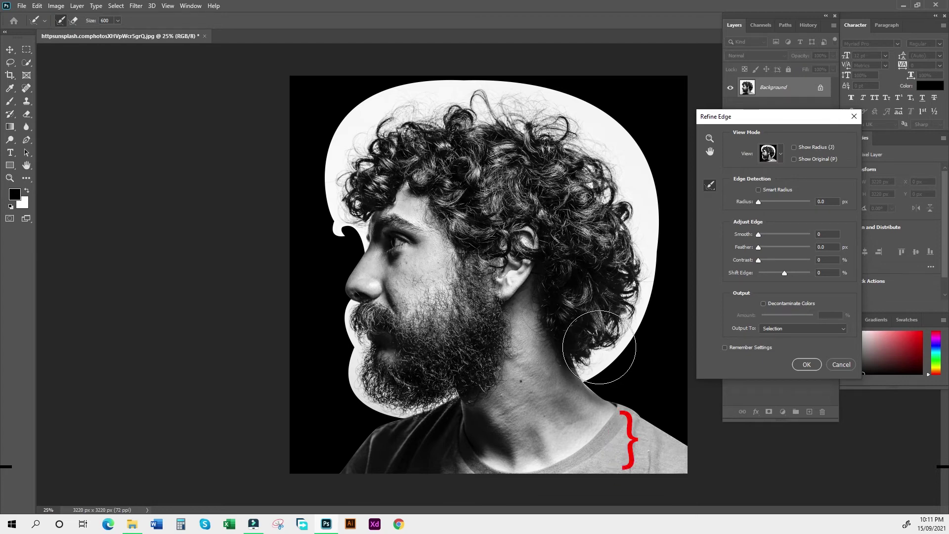
key(bracketright)
key(bracketleft)
key(bracketleft)
key(bracketleft)
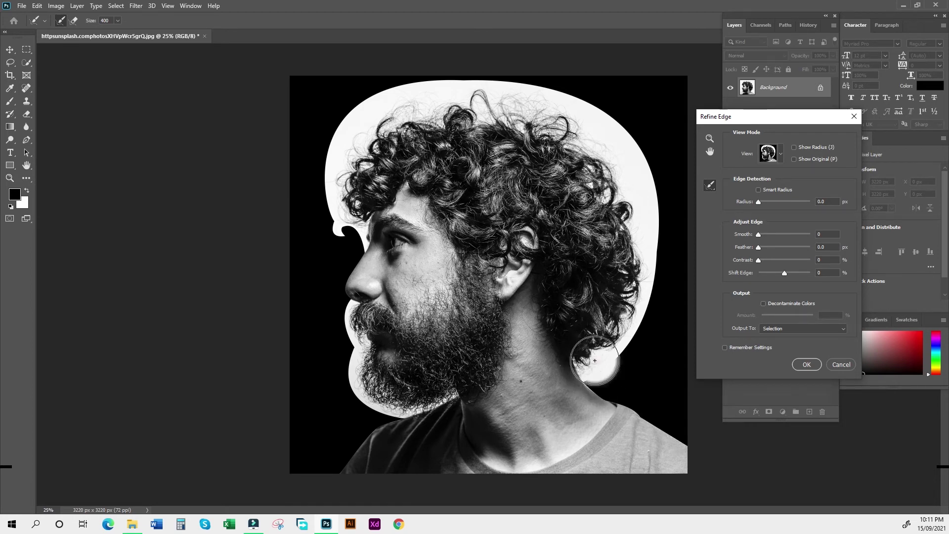
Paint the Refine Radius brush over the hair's right side, the nape and the beard's lower edge.
mouse_move(595, 359)
mouse_down()
mouse_move(629, 304)
mouse_move(638, 238)
mouse_move(630, 183)
mouse_move(603, 131)
mouse_move(460, 101)
mouse_move(381, 119)
mouse_move(337, 188)
mouse_move(355, 224)
mouse_move(341, 144)
mouse_move(395, 107)
mouse_move(424, 96)
mouse_move(470, 109)
mouse_move(561, 95)
mouse_up()
mouse_move(617, 183)
mouse_down()
mouse_move(646, 184)
mouse_move(645, 306)
mouse_up()
click(597, 366)
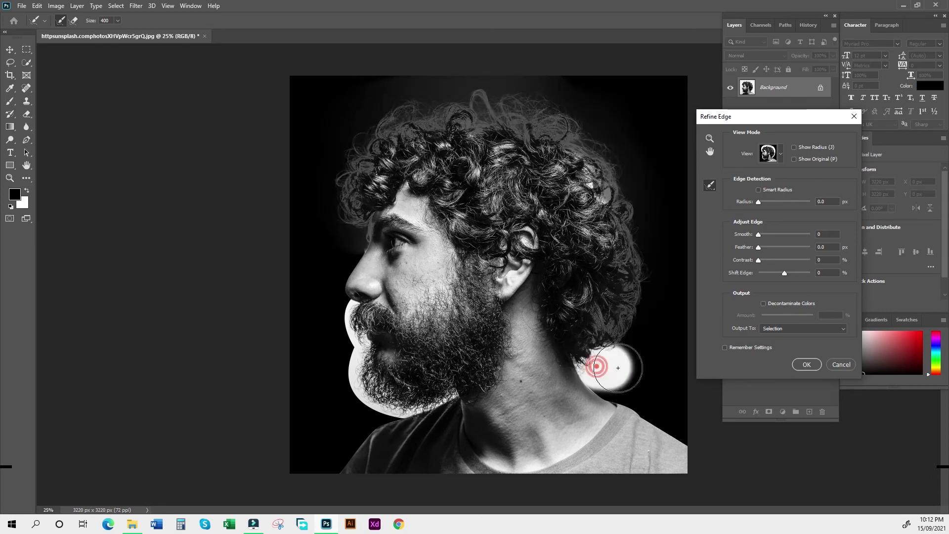
mouse_move(385, 411)
mouse_down()
mouse_move(432, 396)
mouse_move(354, 327)
mouse_move(351, 302)
mouse_move(346, 336)
mouse_move(386, 394)
mouse_move(318, 384)
mouse_up()
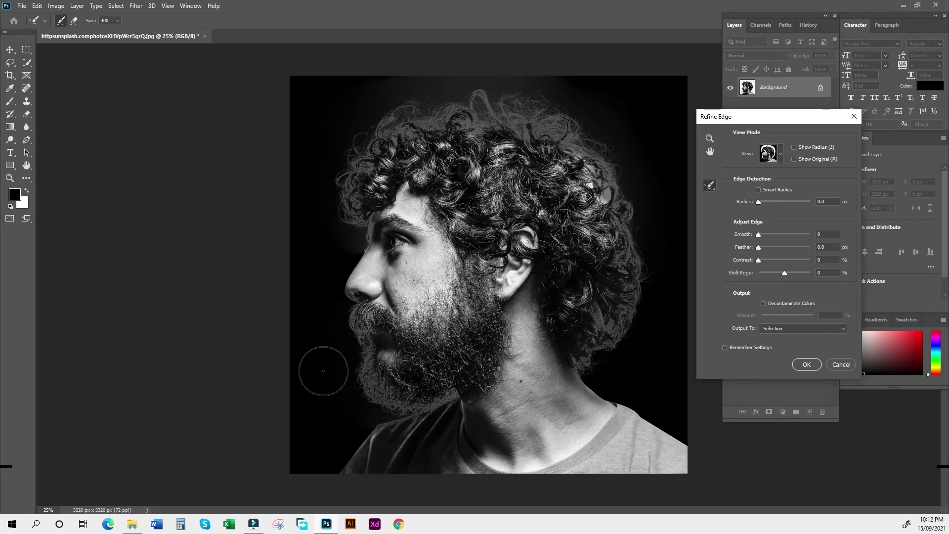
drag(588, 147, 626, 195)
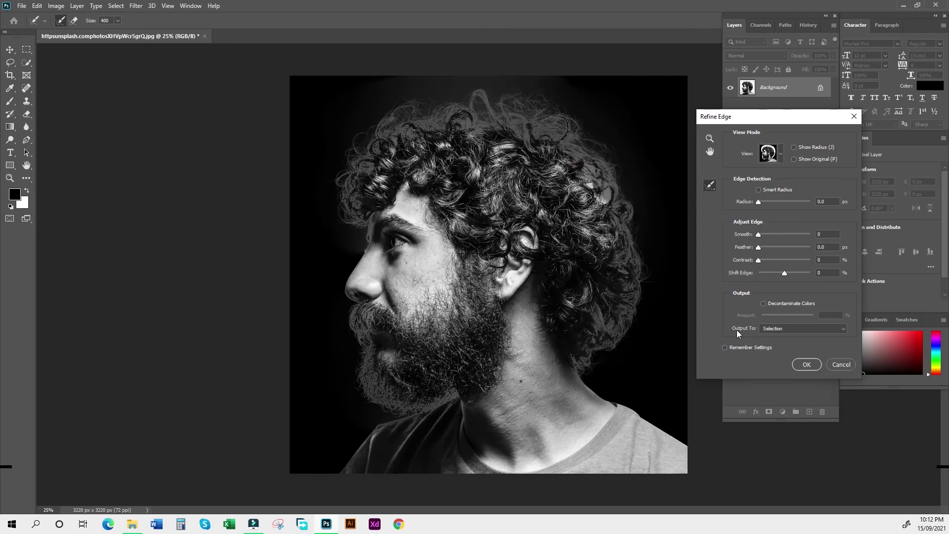
Set Refine Edge's Output To option to New Layer and confirm with OK.
click(775, 328)
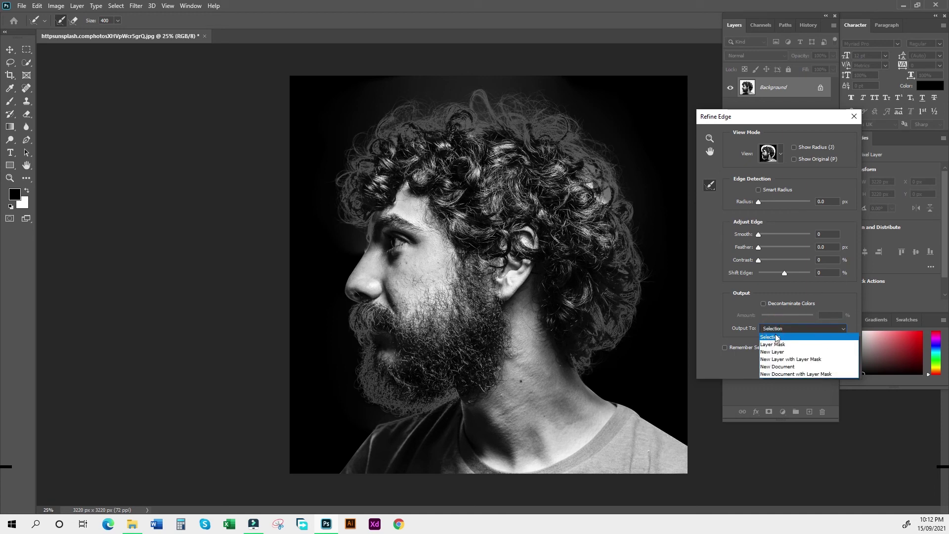
click(774, 353)
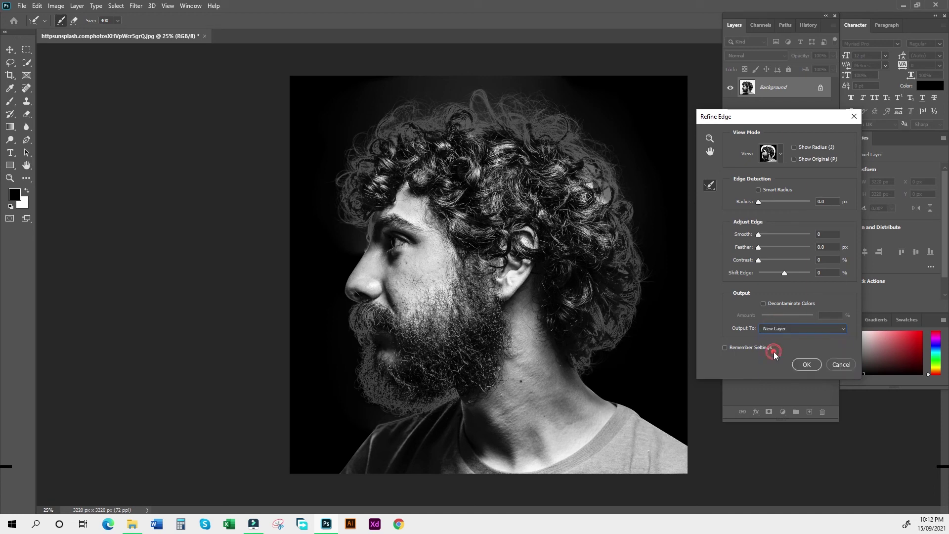
click(806, 364)
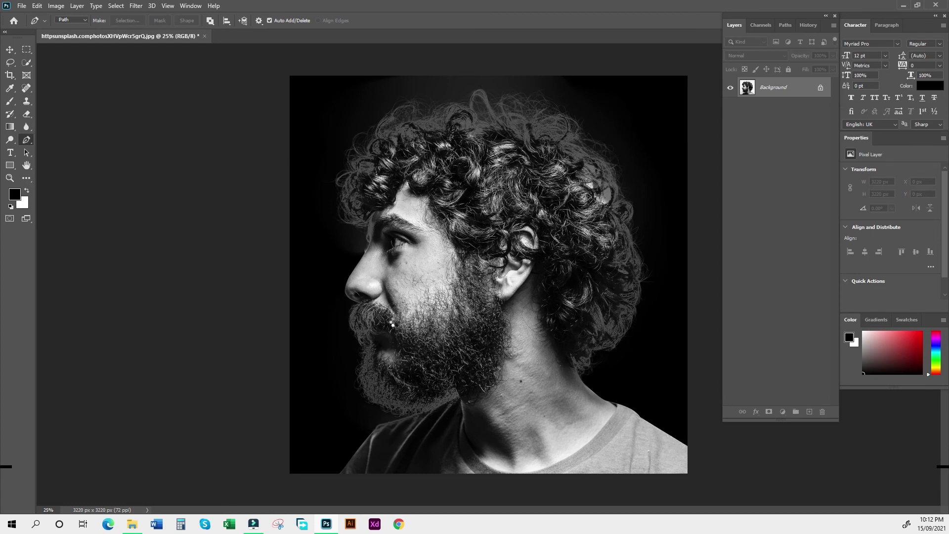